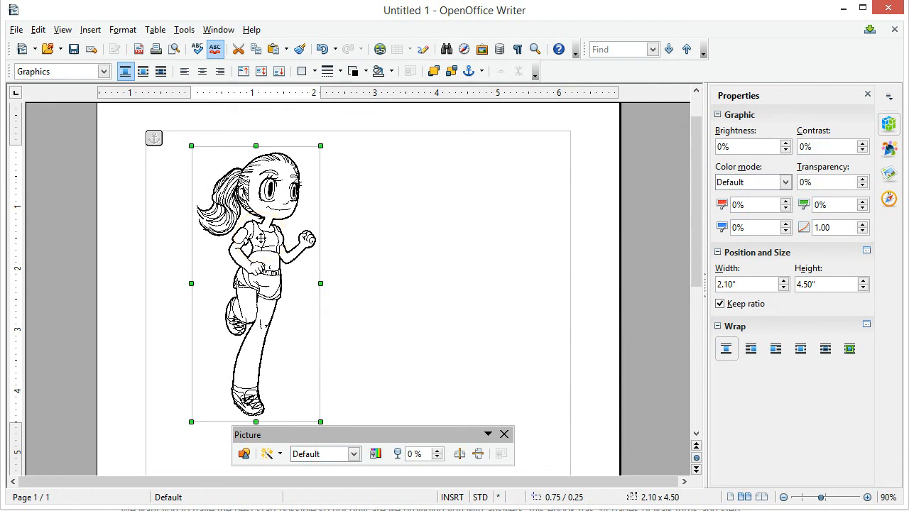
Shift one copy of the runner picture sideways to about 1.53" across and 0.25" down, level with the original.
left_click(379, 241)
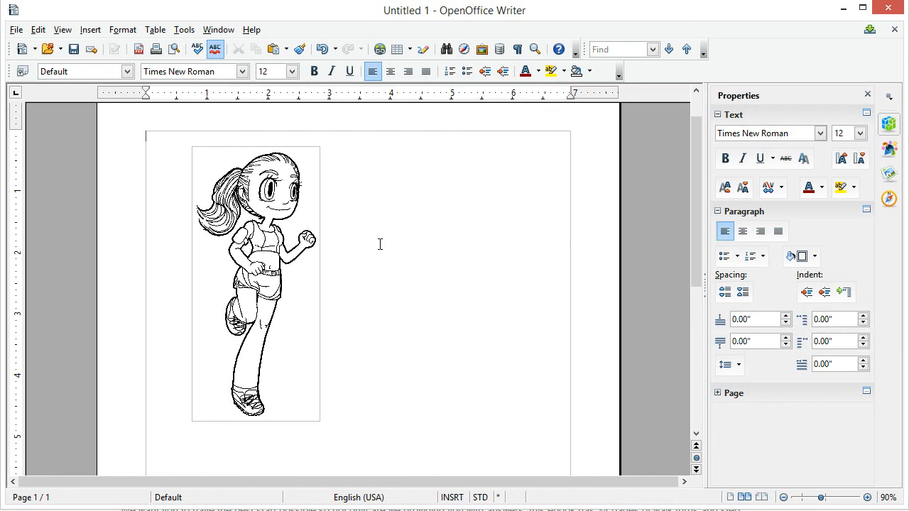
left_click(380, 244)
left_click_drag(260, 246, 308, 246)
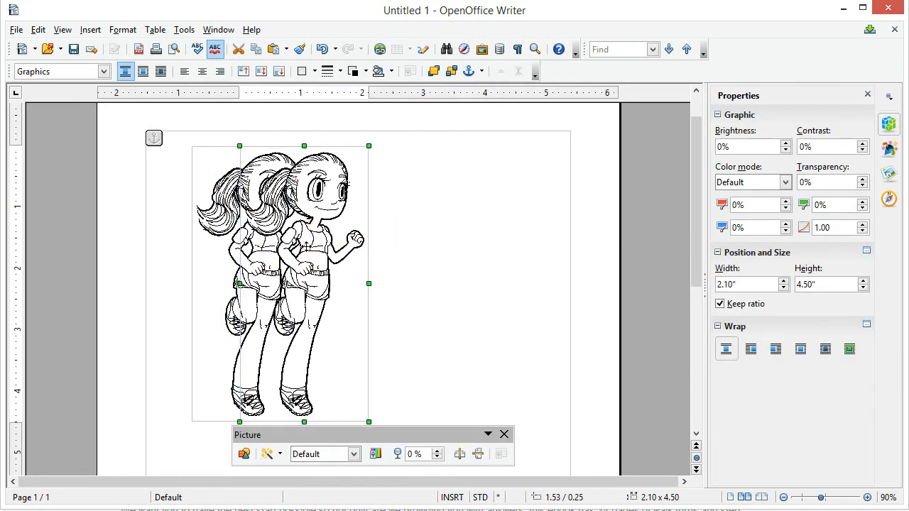
Place another runner copy as the front figure at about 2.23" across, level with the other two.
left_click(469, 243)
left_click(216, 242)
left_click_drag(245, 247, 360, 247)
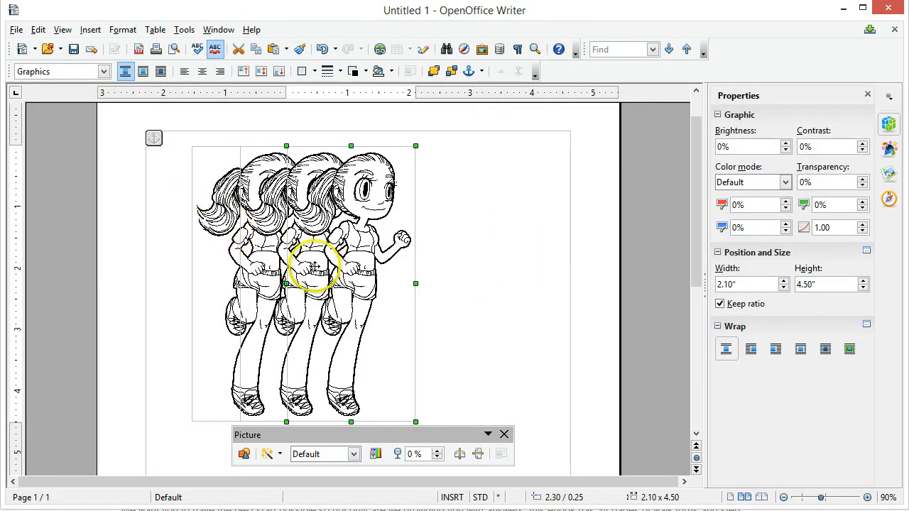
left_click_drag(349, 267, 346, 266)
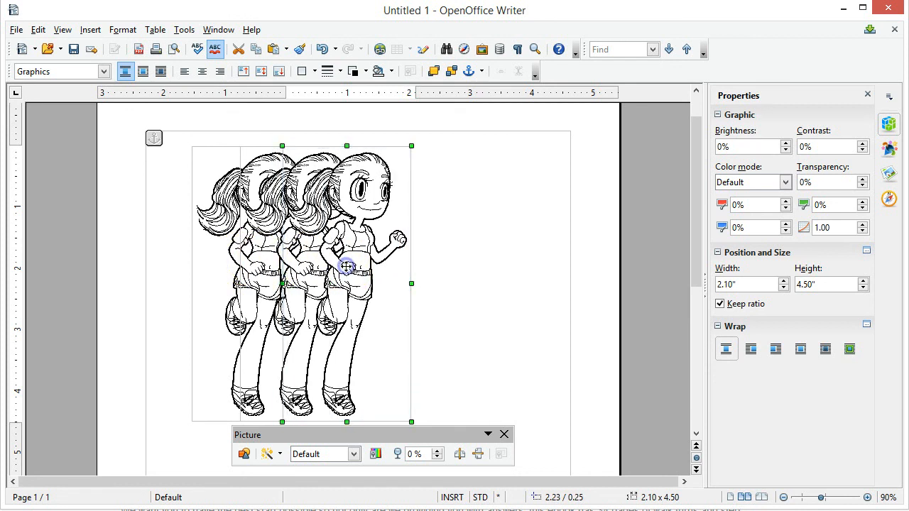
Move the middle runner slightly toward the rear figure, to about 1.44" across and 0.25" down.
left_click_drag(257, 265, 245, 264)
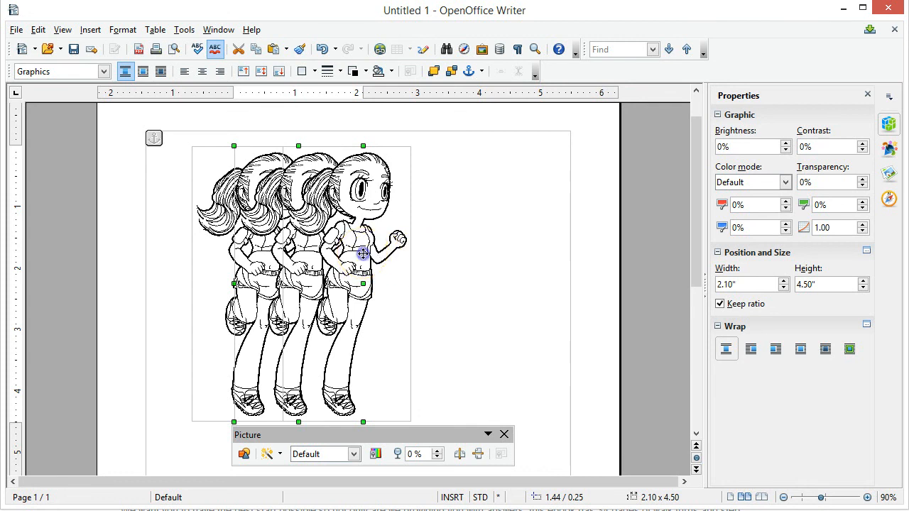
left_click(450, 208)
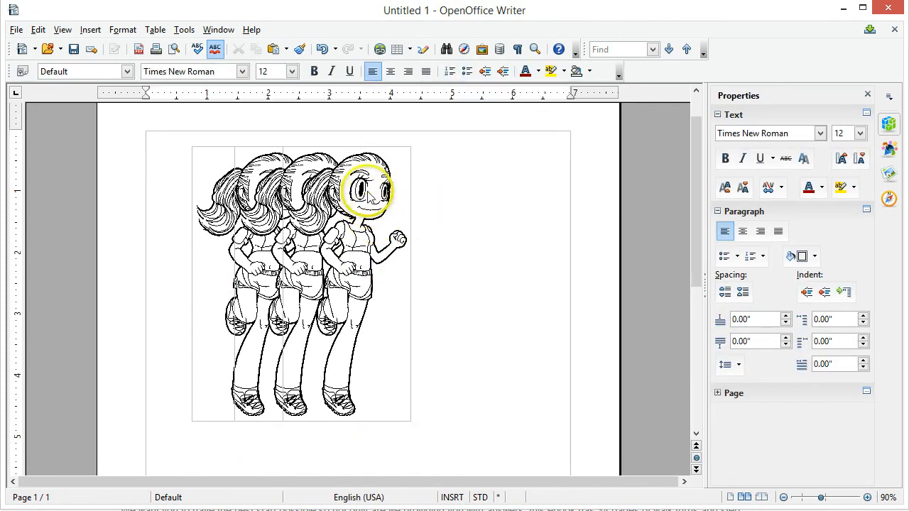
left_click(368, 193)
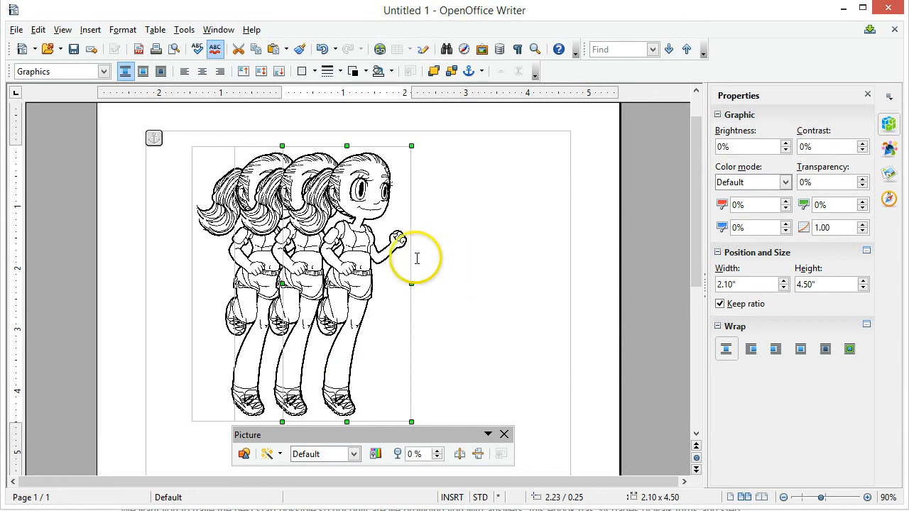
left_click(512, 224)
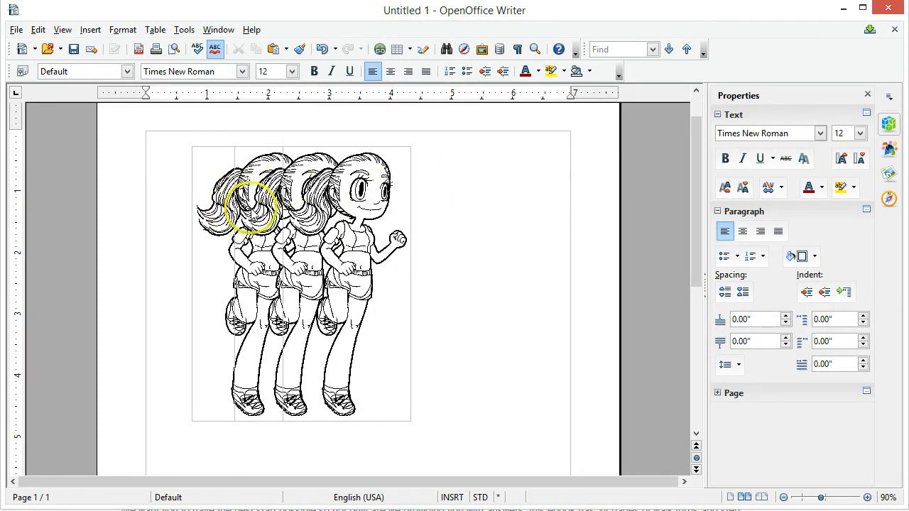
Set the middle runner's height to 4.00" with its proportions kept.
left_click(261, 194)
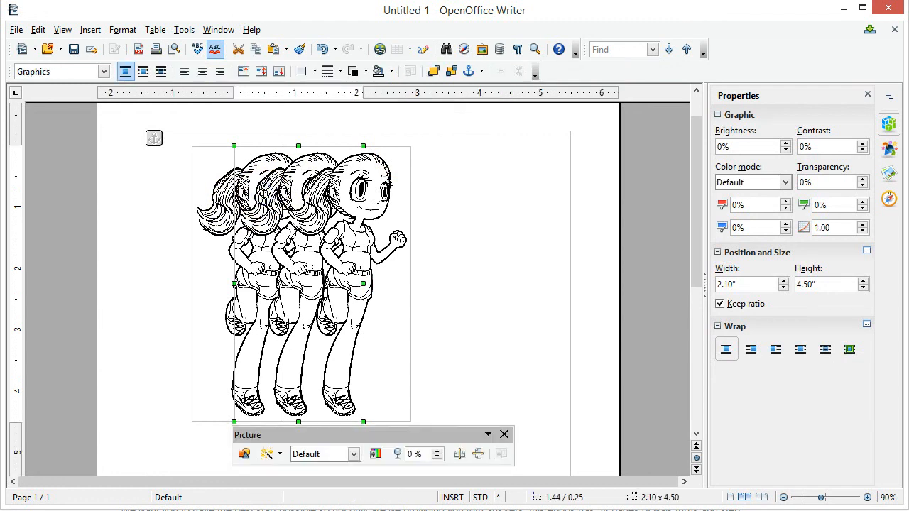
left_click(814, 285)
left_click_drag(814, 285, 800, 285)
key("BackSpace")
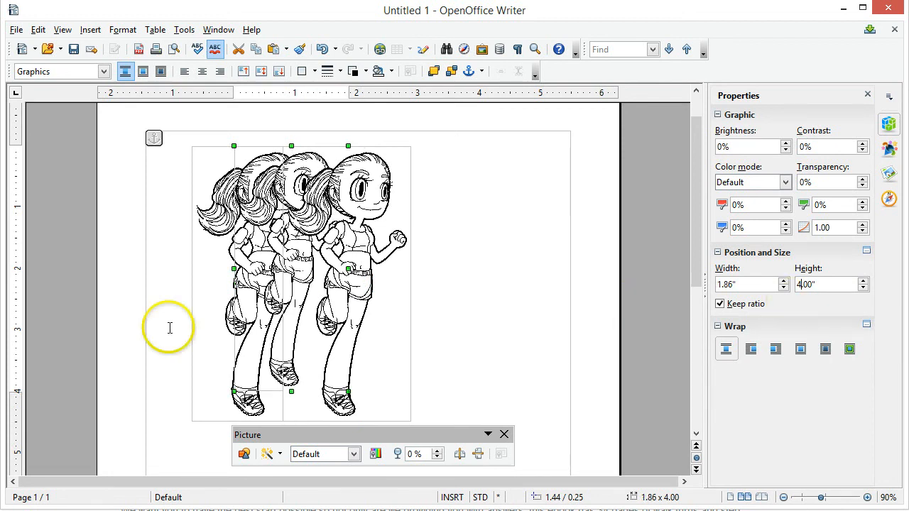
Reposition the shrunken middle runner between the other two figures, at about 1.65" across and 0.51" down.
mouse_move(277, 234)
left_mouse_down()
mouse_move(276, 250)
mouse_move(284, 246)
left_mouse_up()
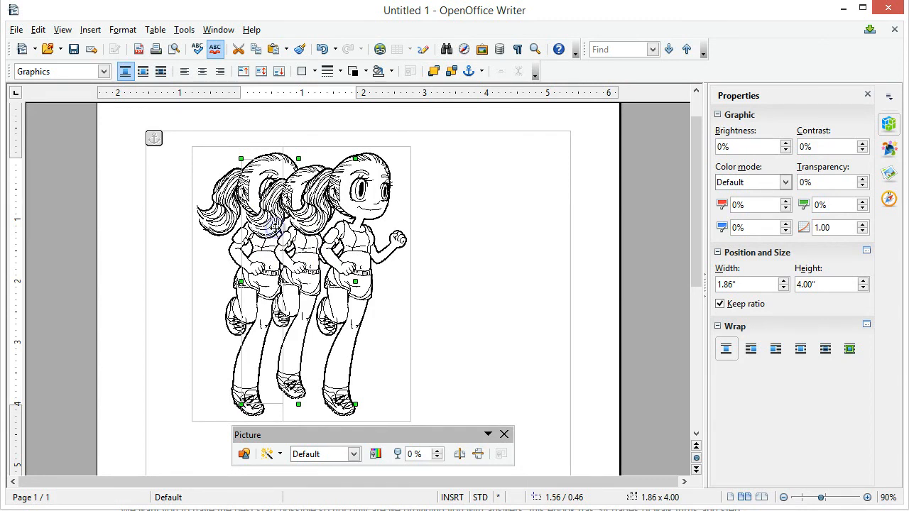
left_click_drag(277, 225, 281, 222)
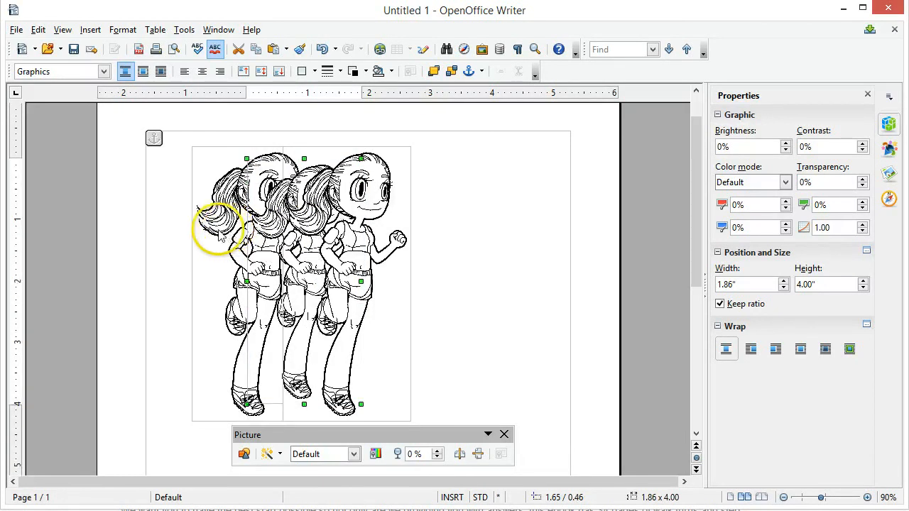
left_click_drag(271, 230, 272, 228)
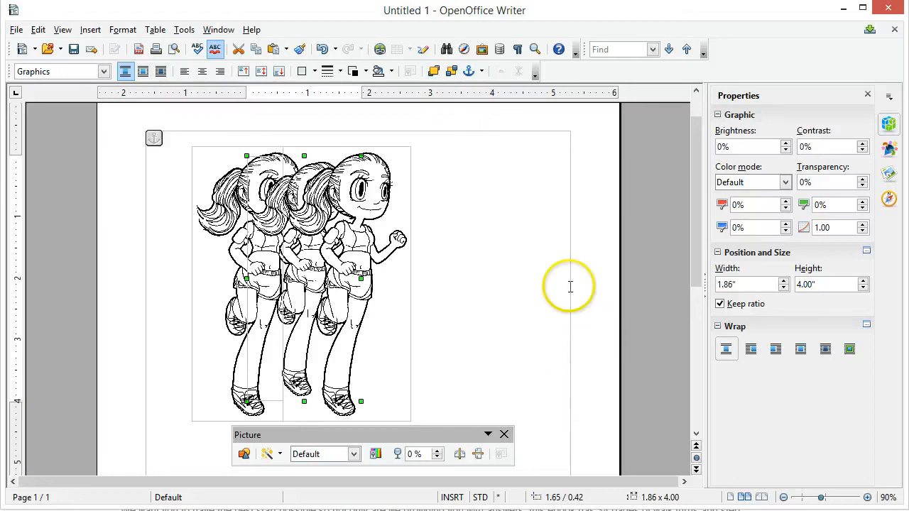
left_click_drag(277, 216, 276, 228)
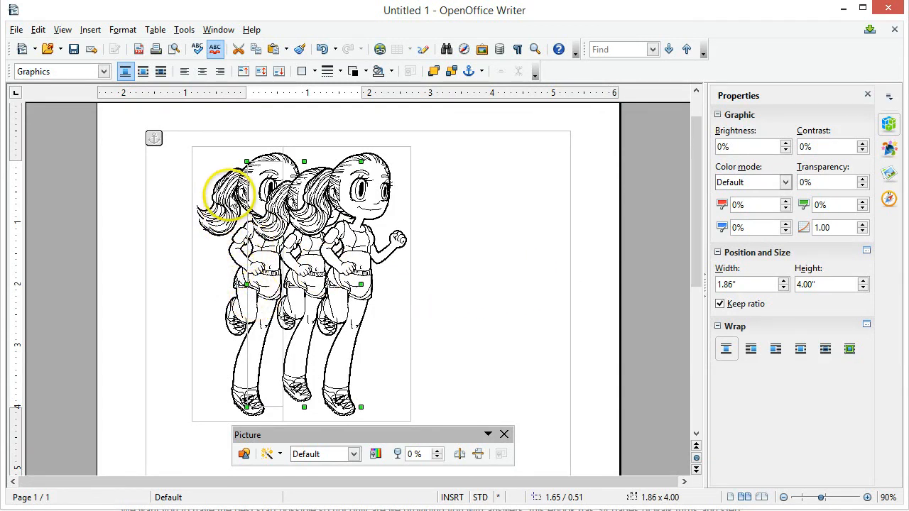
Set the rearmost runner's height to 3.5" and move it behind the middle one, to about 1.09" across and 0.69" down.
left_click(228, 190)
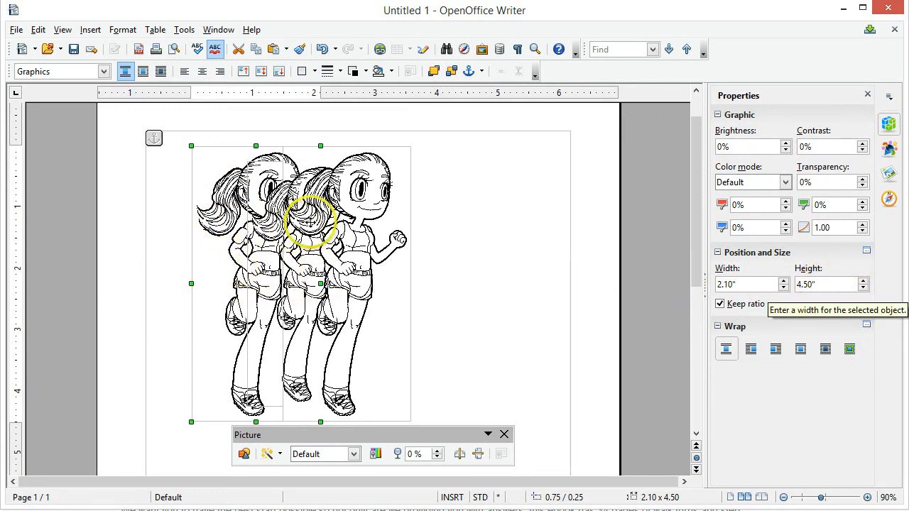
left_click_drag(815, 284, 799, 284)
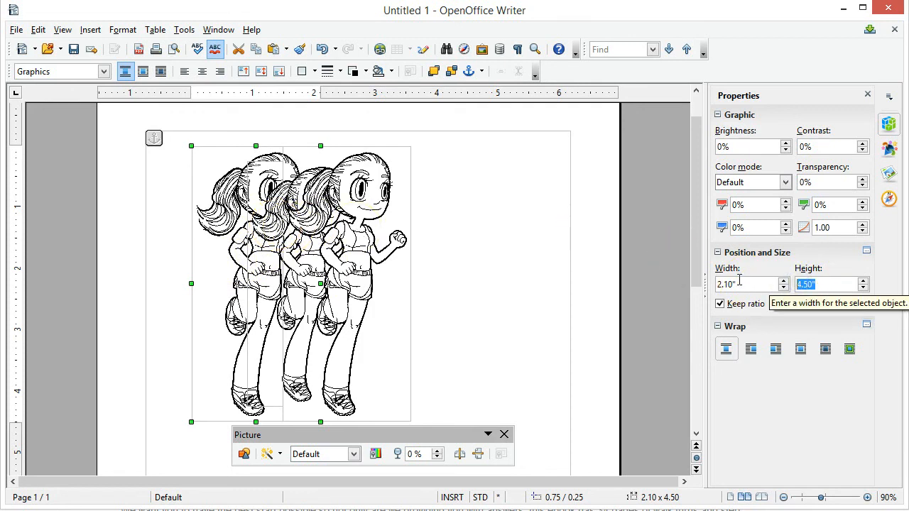
type("3.5")
key("Return")
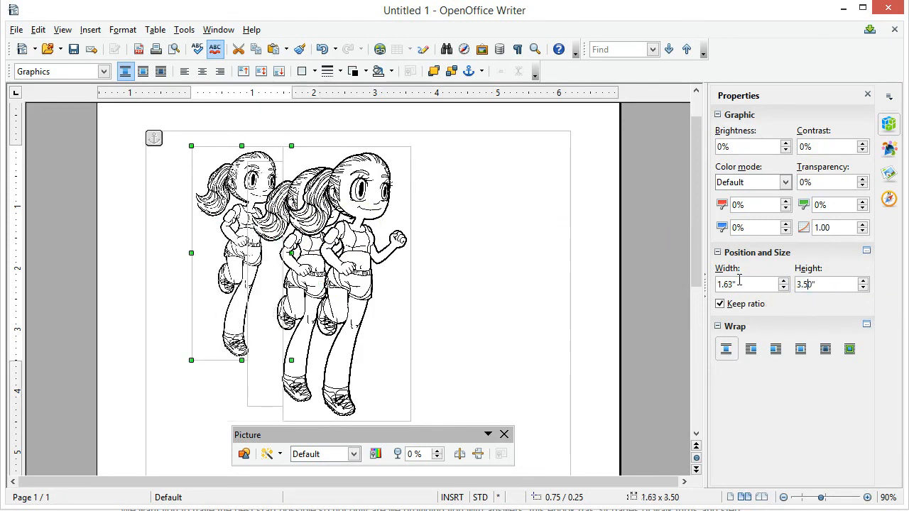
left_click_drag(234, 229, 254, 256)
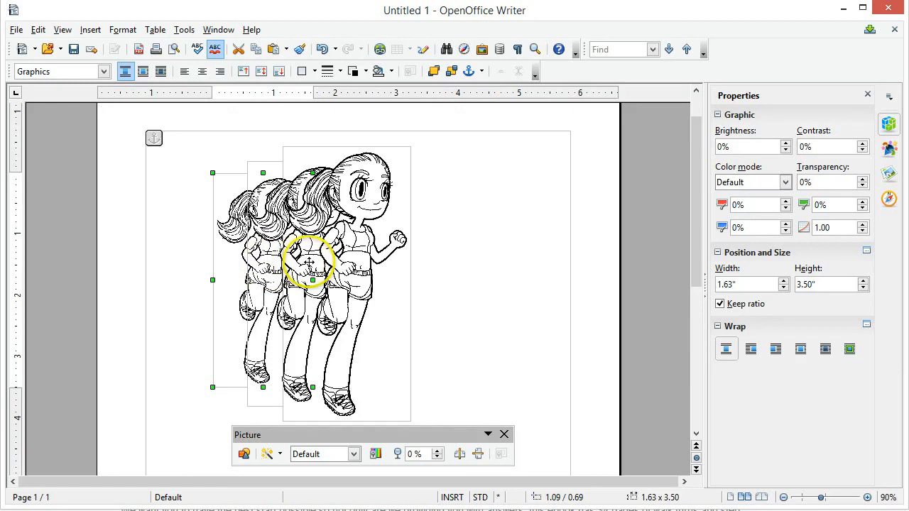
left_click(521, 311)
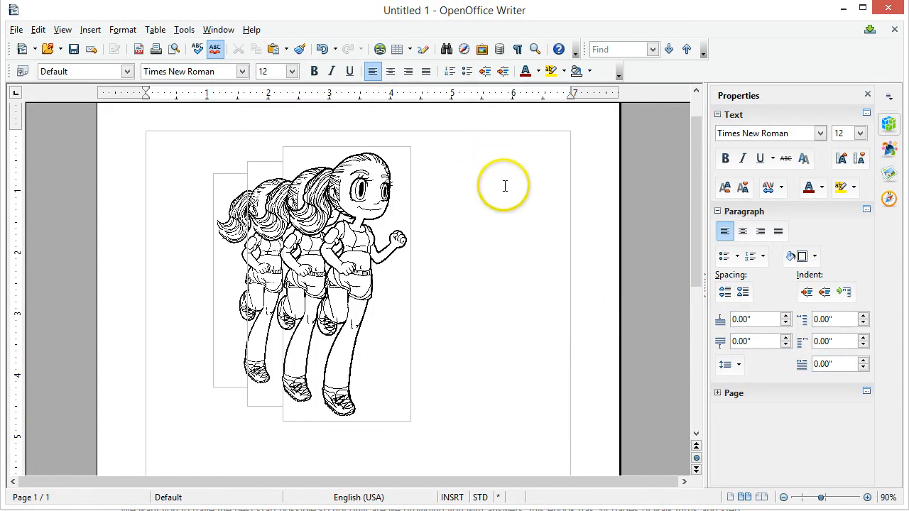
Set the middle runner's transparency to 25%, and raise it to 45%.
left_click(359, 189)
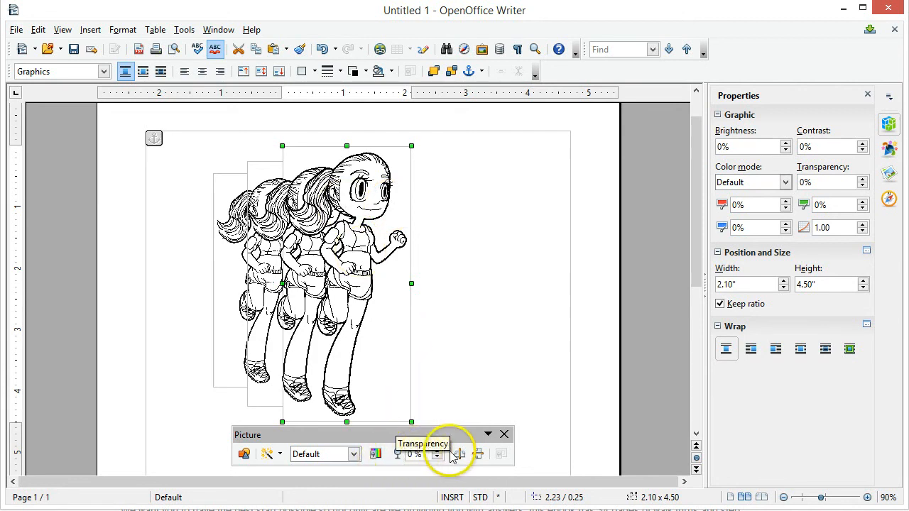
left_click(478, 208)
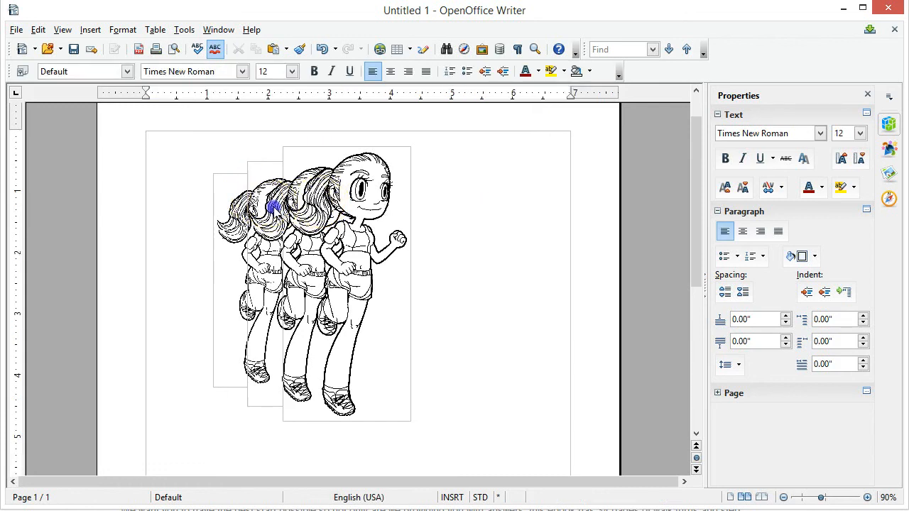
left_click(259, 205)
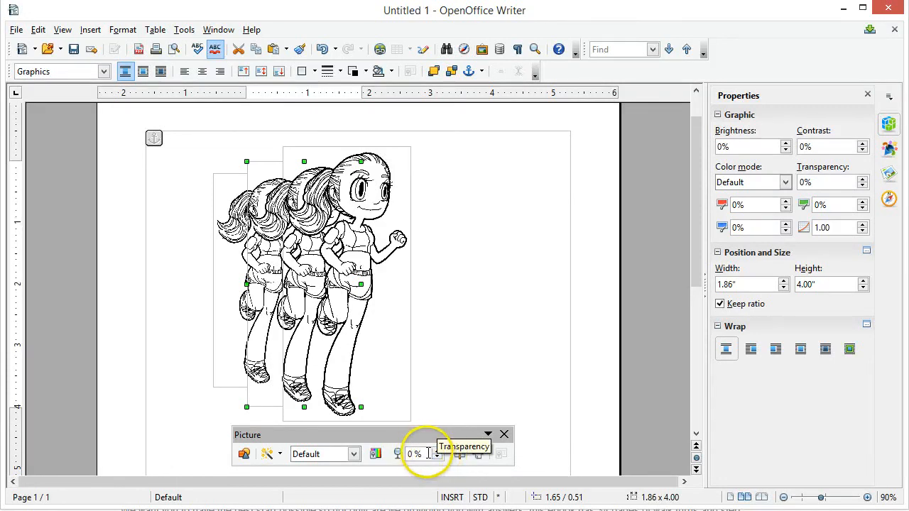
left_click_drag(430, 454, 401, 454)
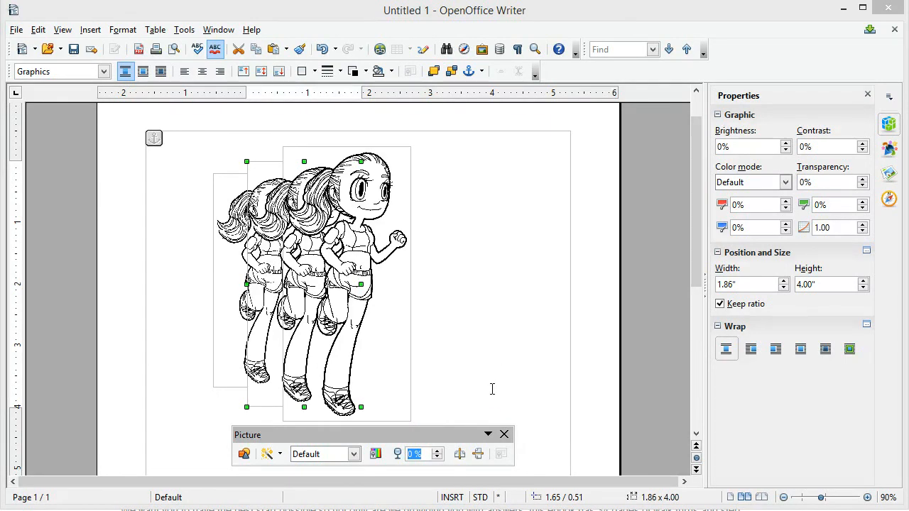
type("25")
key("Return")
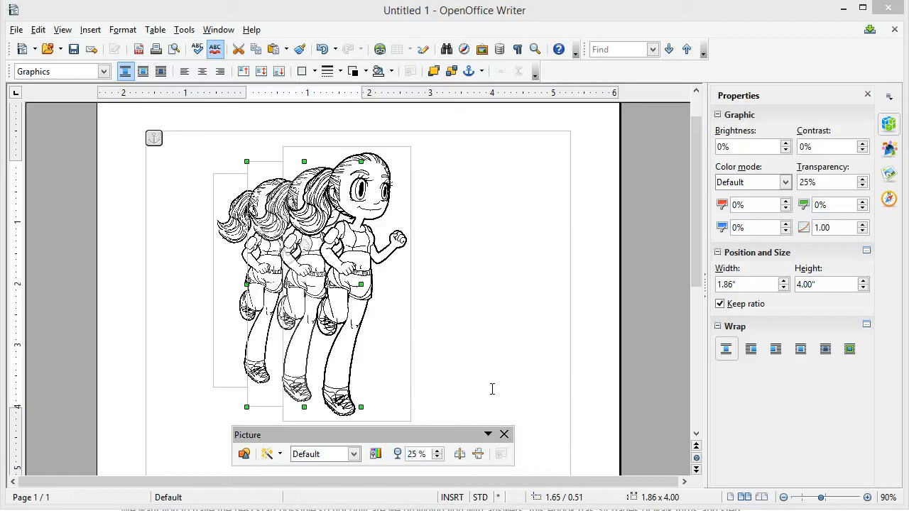
key("BackSpace")
key("BackSpace")
type("45")
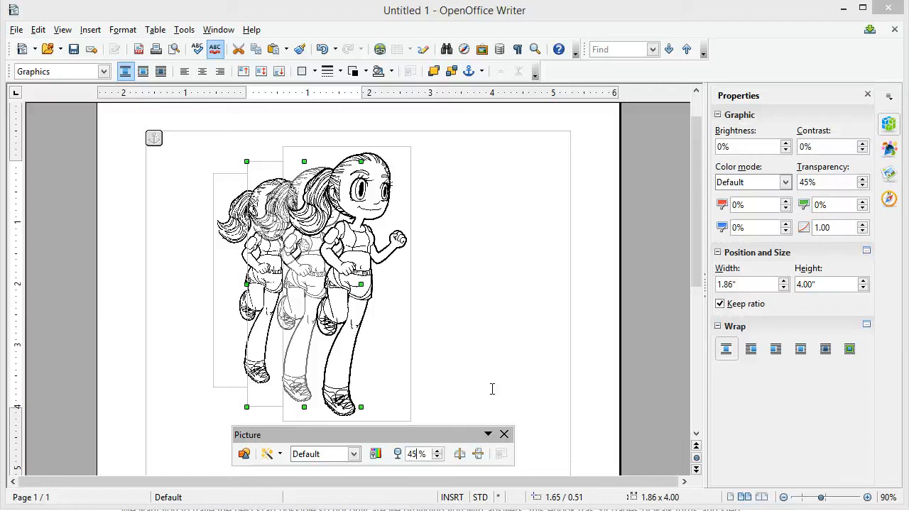
left_click(189, 197)
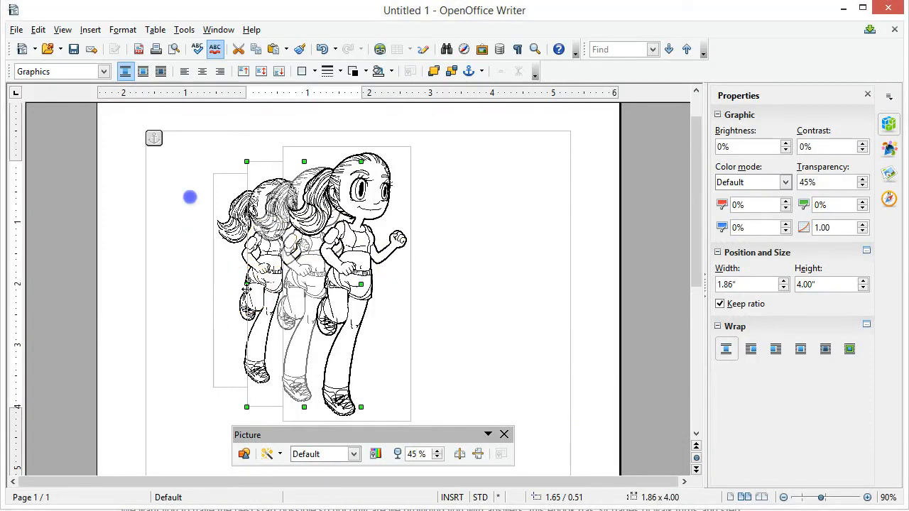
left_click(497, 330)
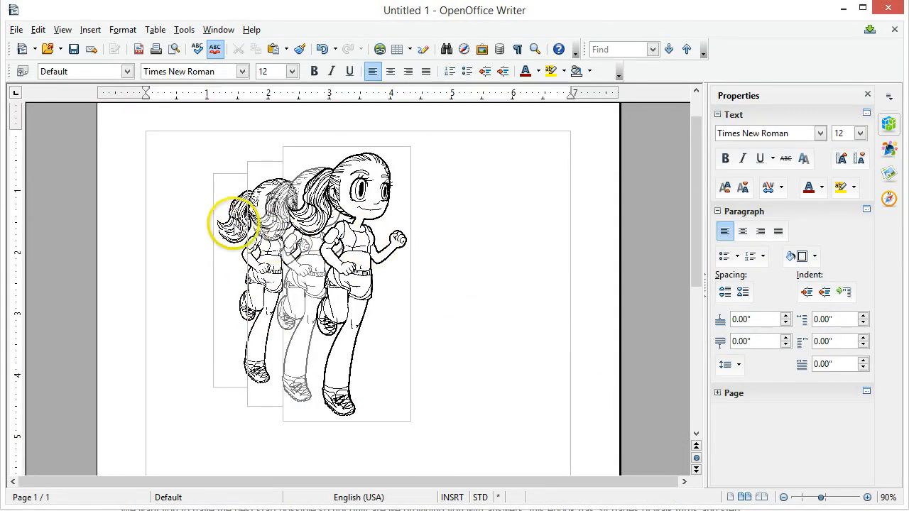
Set the rearmost runner's transparency to 75%.
left_click(235, 222)
left_click(418, 455)
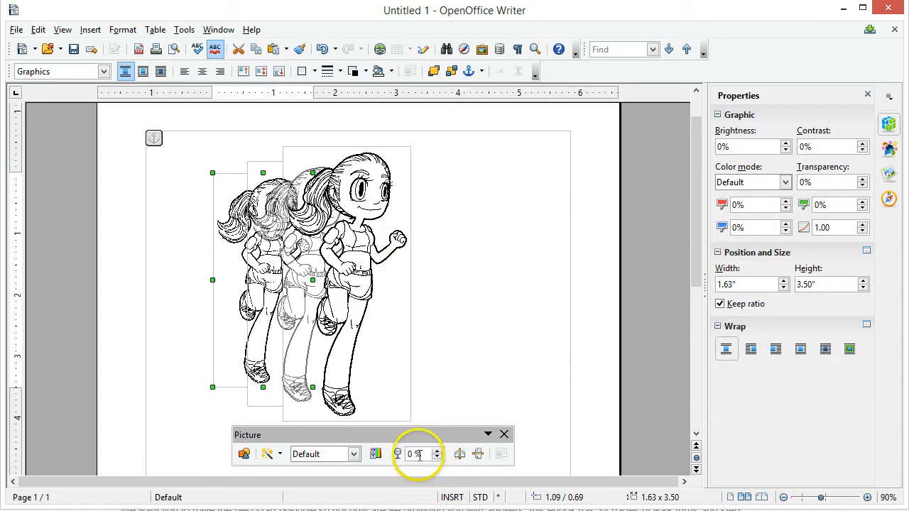
double_click(418, 454)
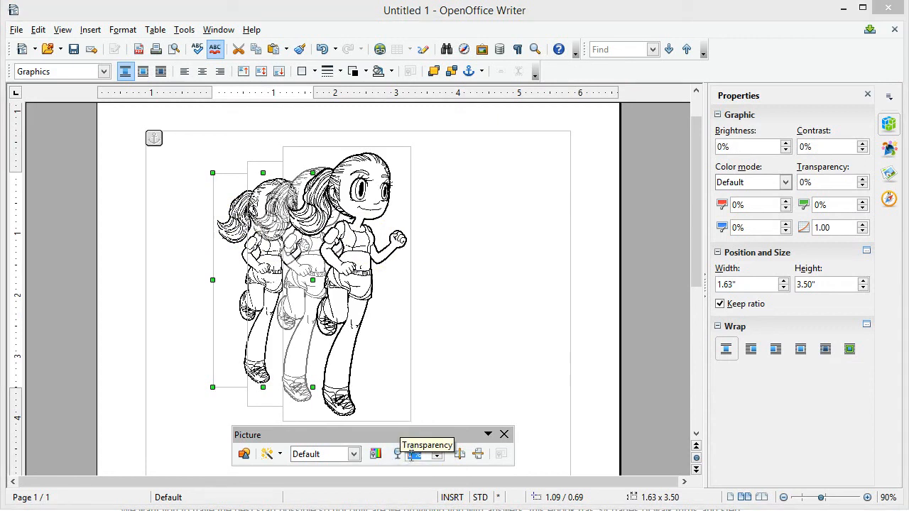
type("75")
key("Return")
left_click(517, 352)
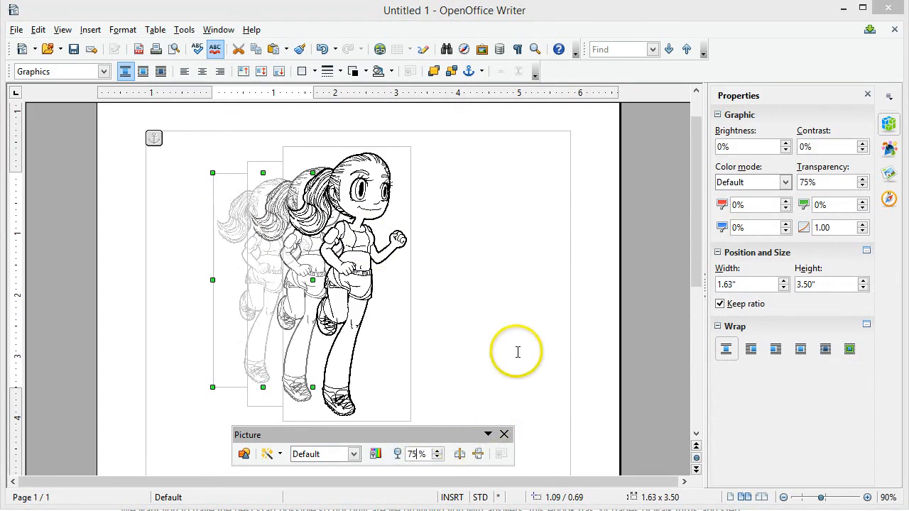
left_click(527, 325)
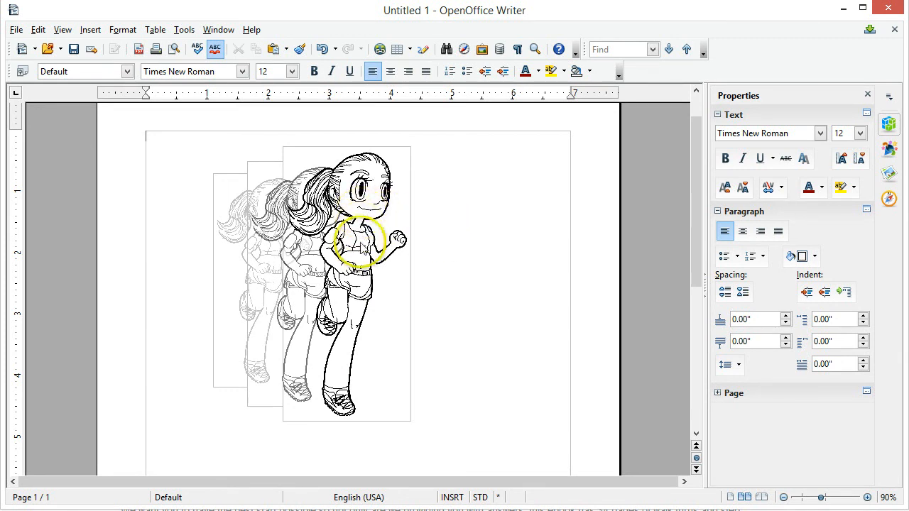
Review the size and transparency of the front, middle and rearmost runners in turn.
left_click(361, 243)
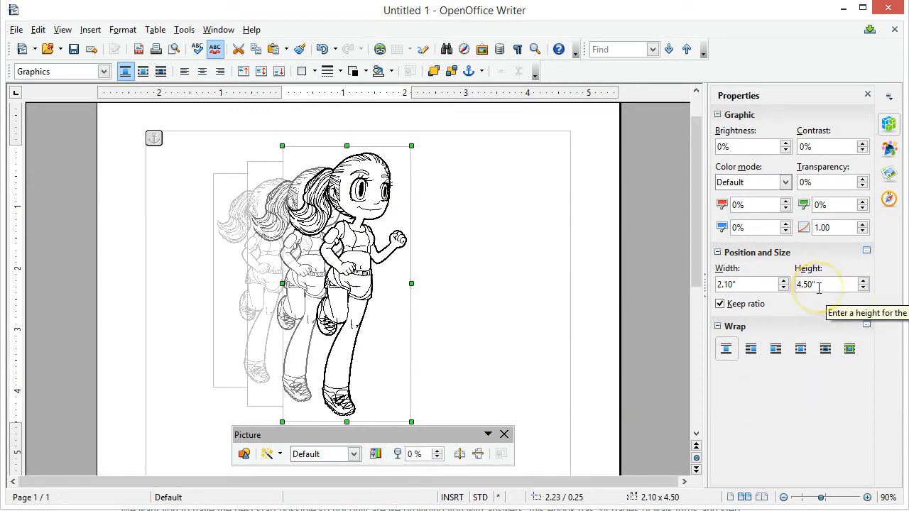
left_click(272, 227)
left_click(272, 227)
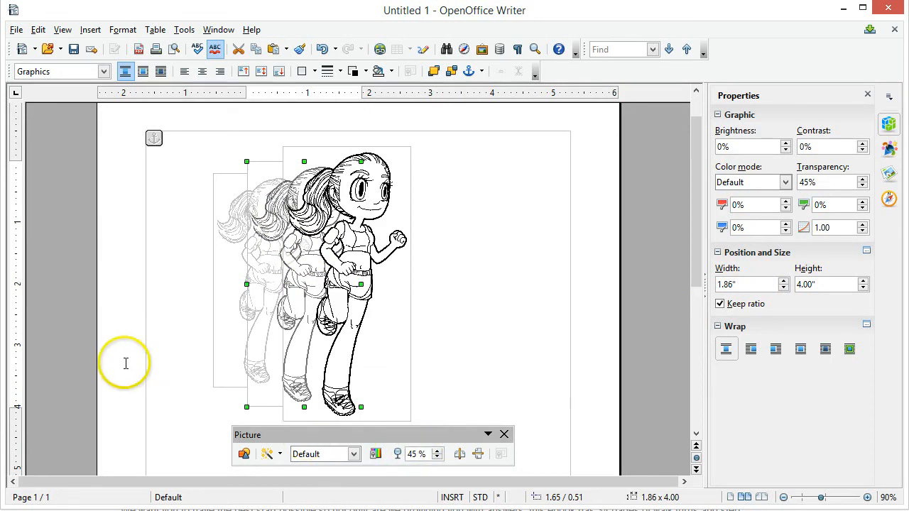
left_click(225, 227)
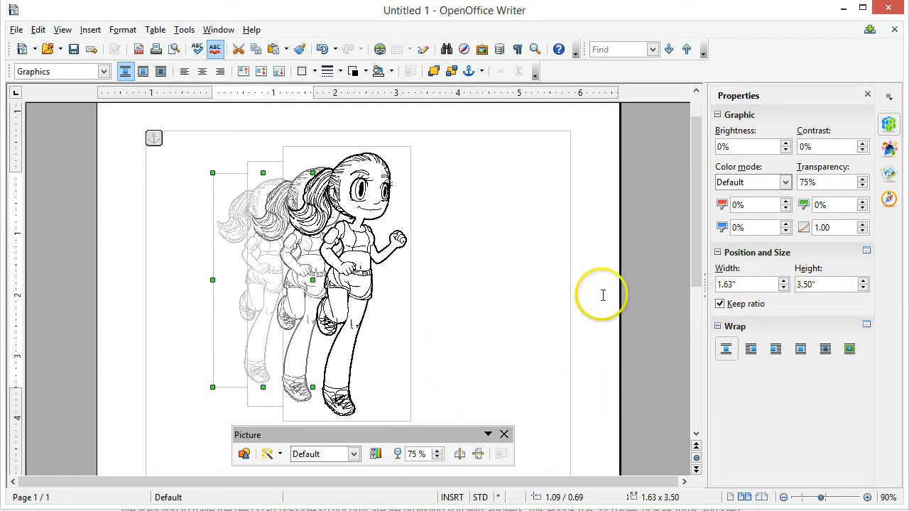
left_click(483, 259)
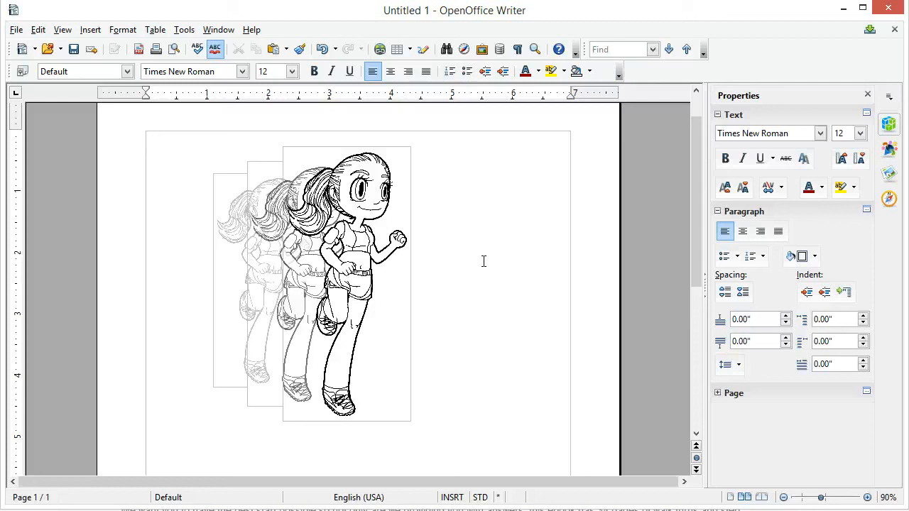
left_click(471, 279)
left_click(489, 305)
left_click(481, 314)
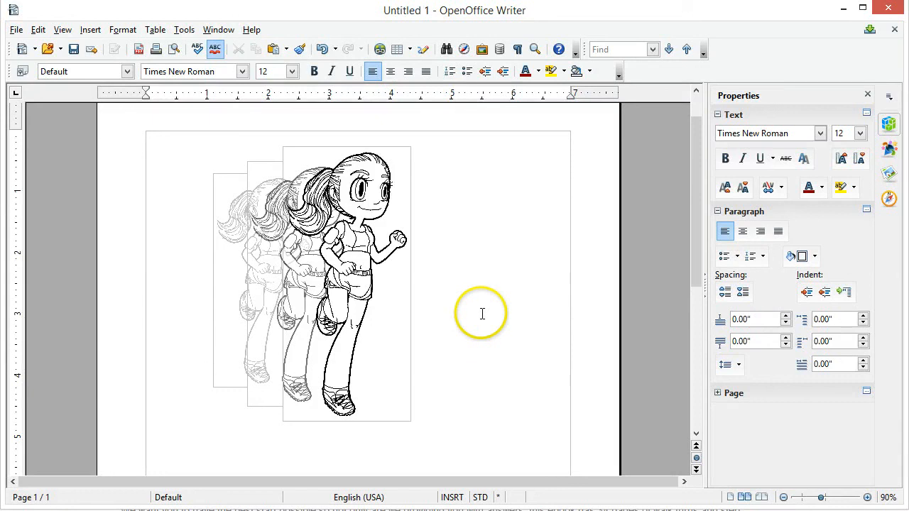
left_click(490, 317)
left_click(498, 316)
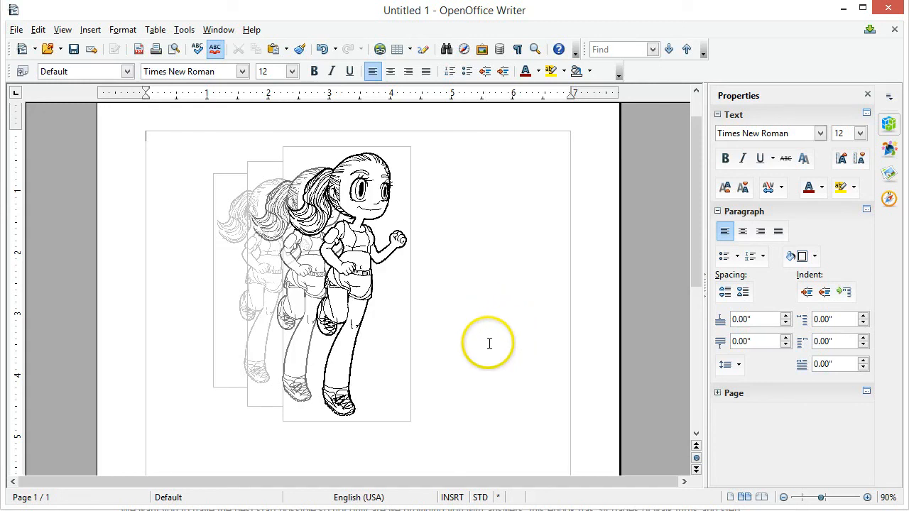
left_click(487, 345)
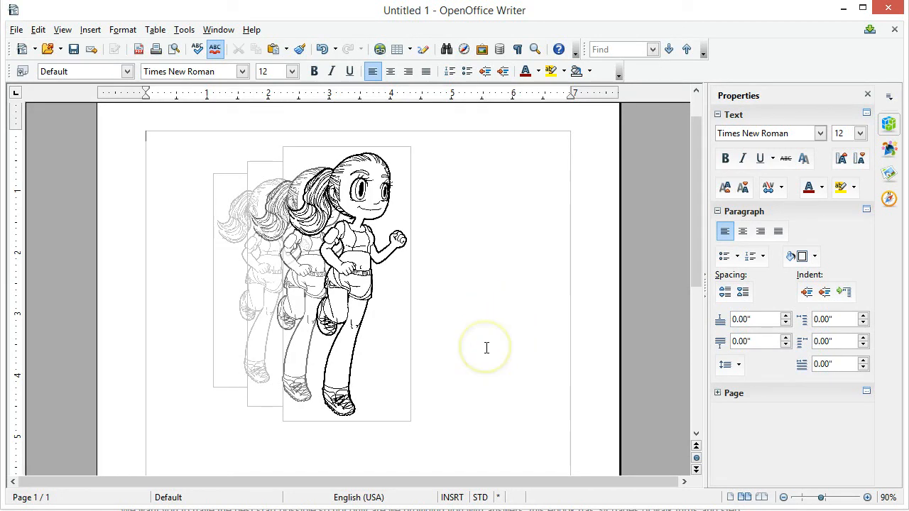
left_click(481, 350)
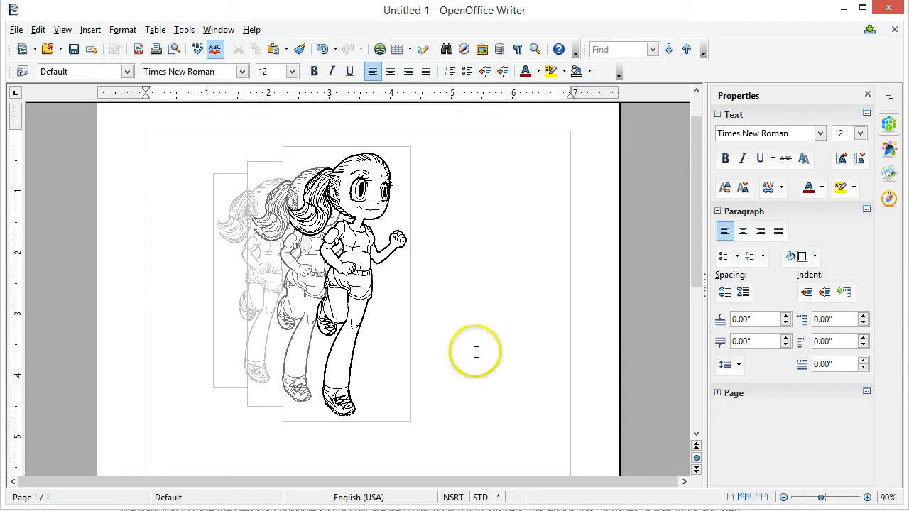
left_click(465, 351)
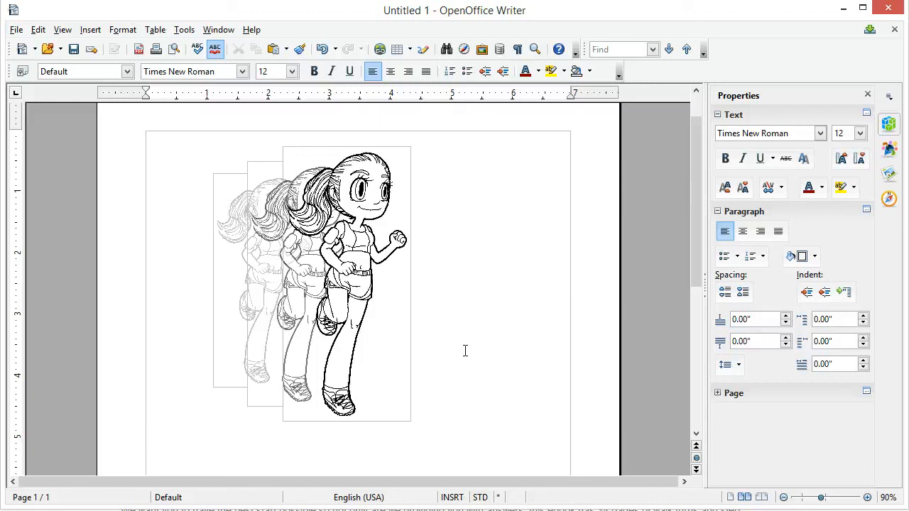